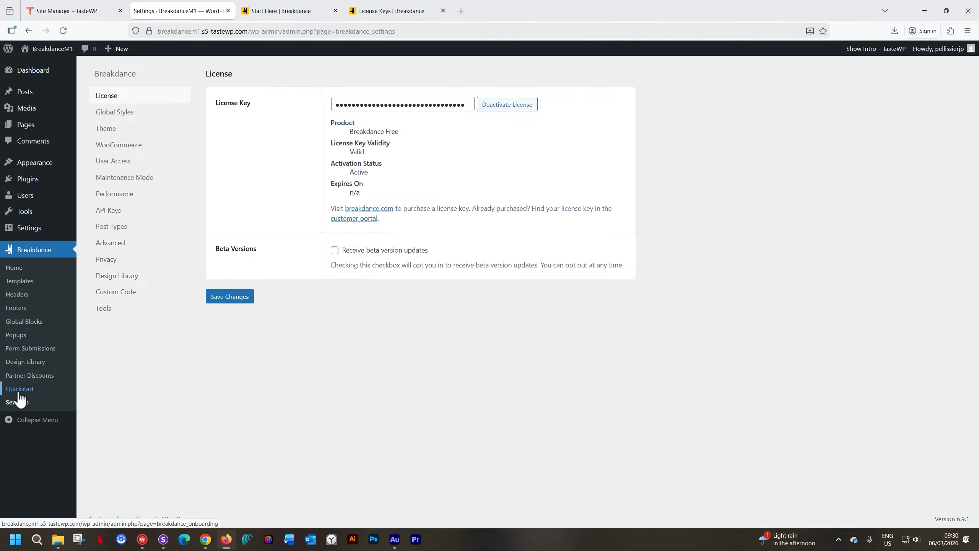
Go to Settings > General in the WordPress admin sidebar.
mouse_move(38, 58)
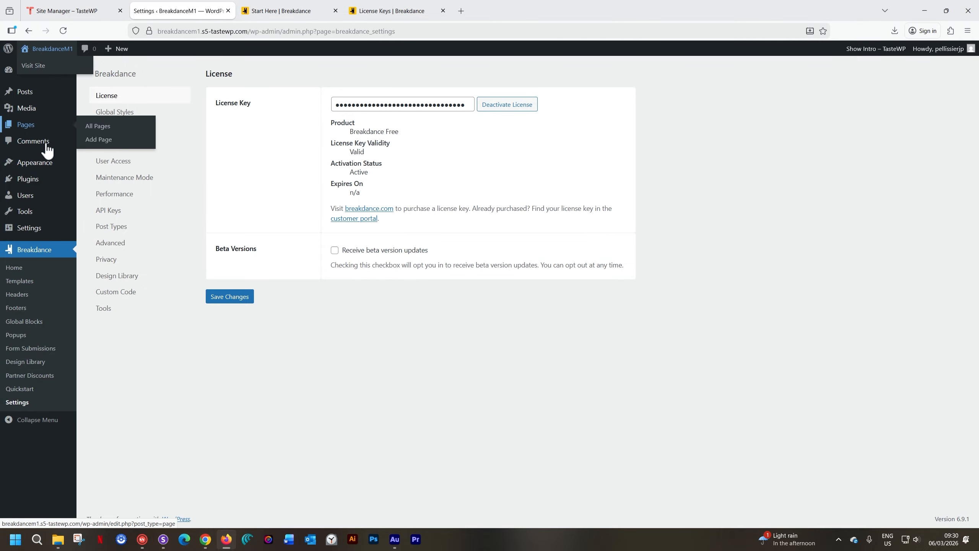
mouse_move(27, 239)
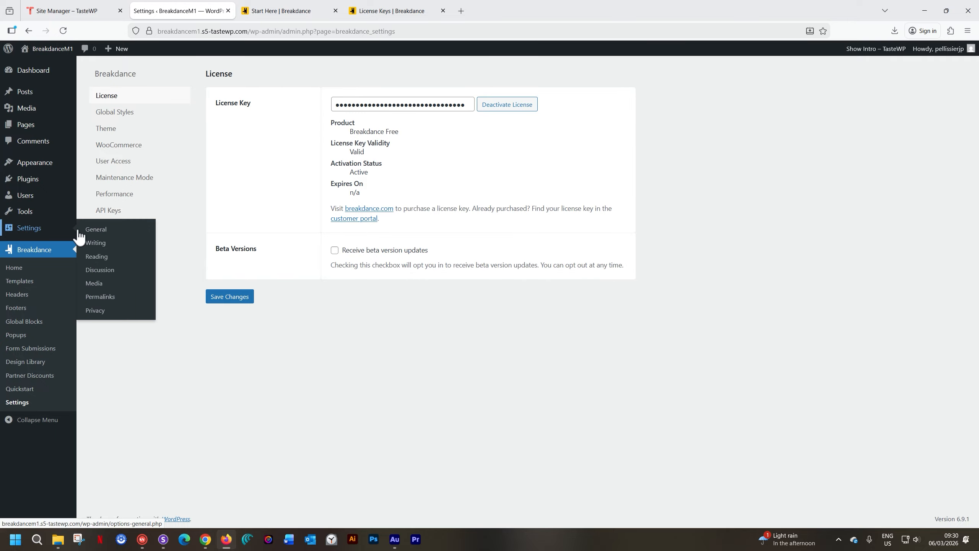
click(99, 229)
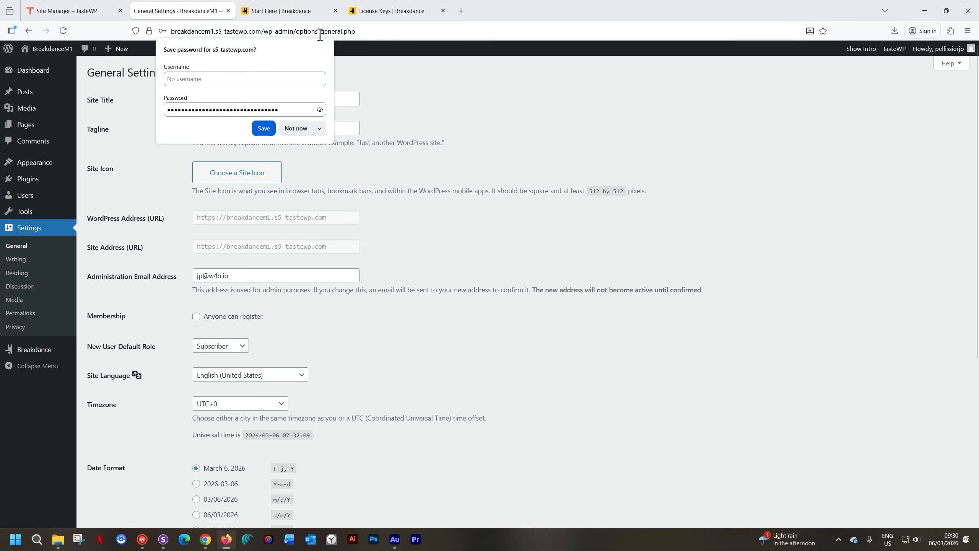
Dismiss the save-password prompt and change the Site Title to 'Leratho Ntuli Pottery'.
click(362, 68)
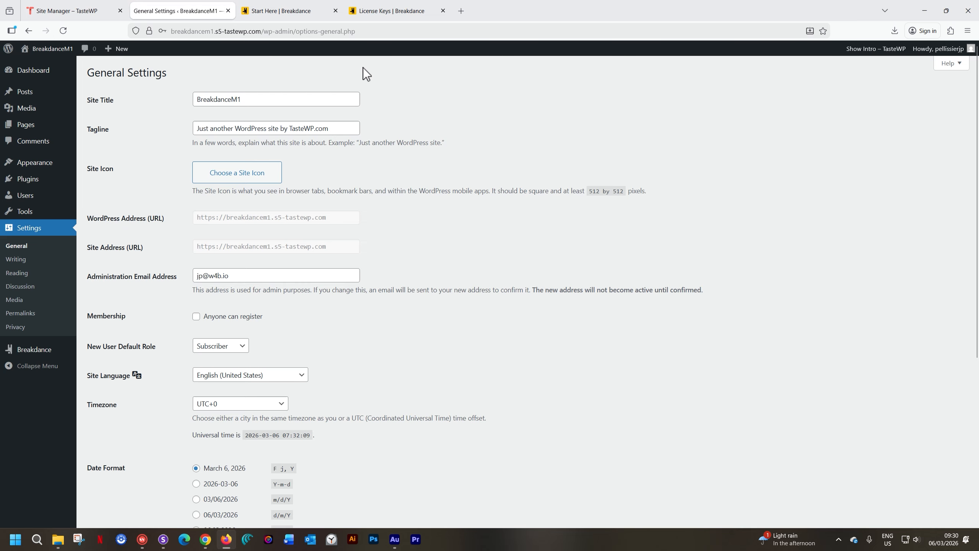
double_click(236, 101)
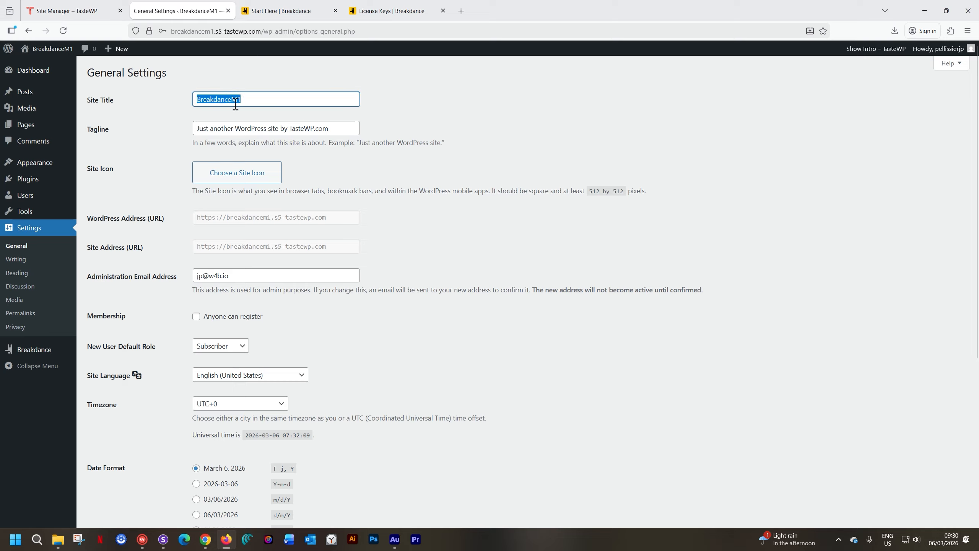
text(L)
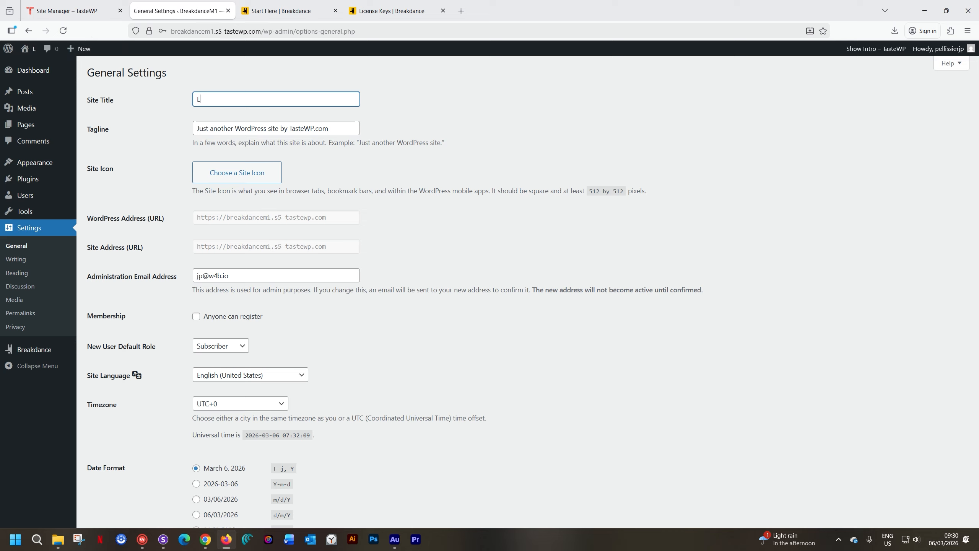
text(eratho Ntuli Po)
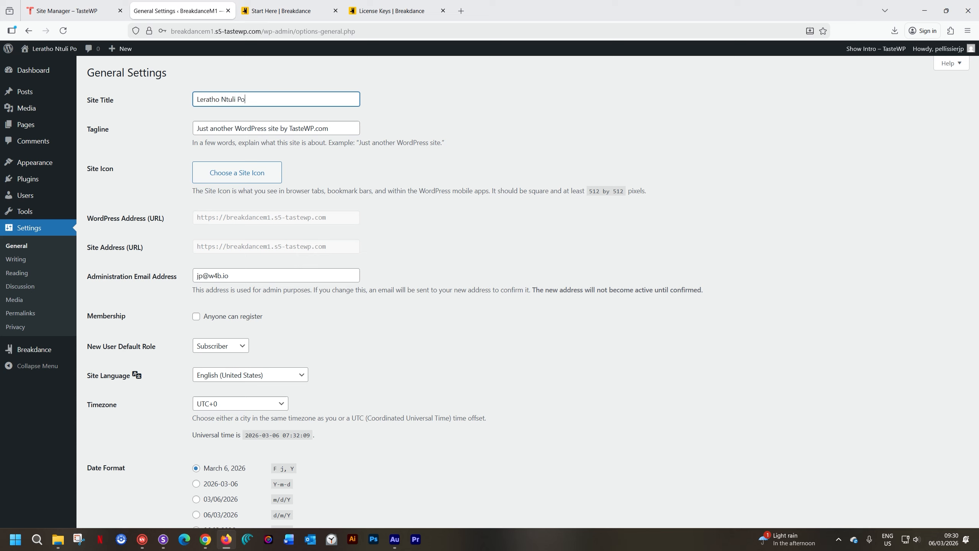
text(ttery)
key(Tab)
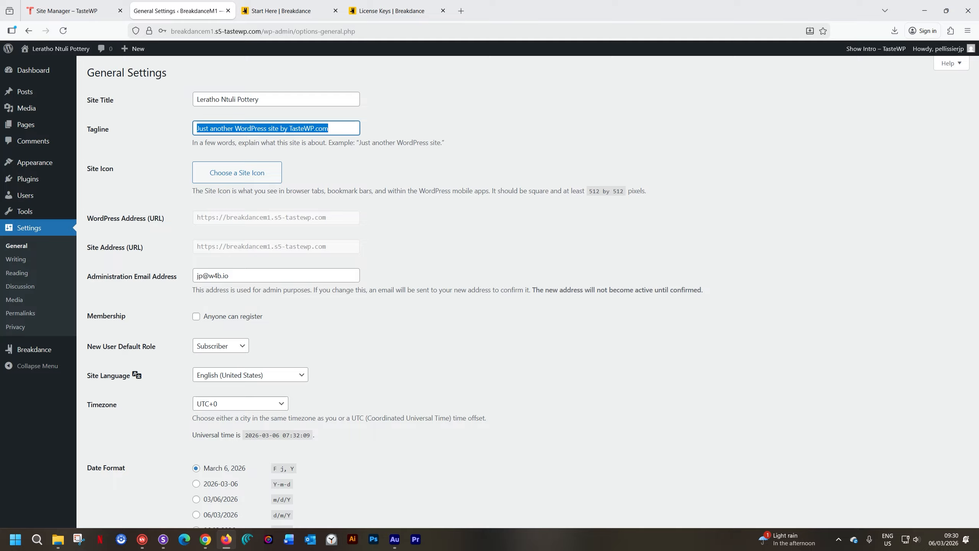
Set the tagline to 'Pottery Made to Order and Workshops'.
text(Pottery made)
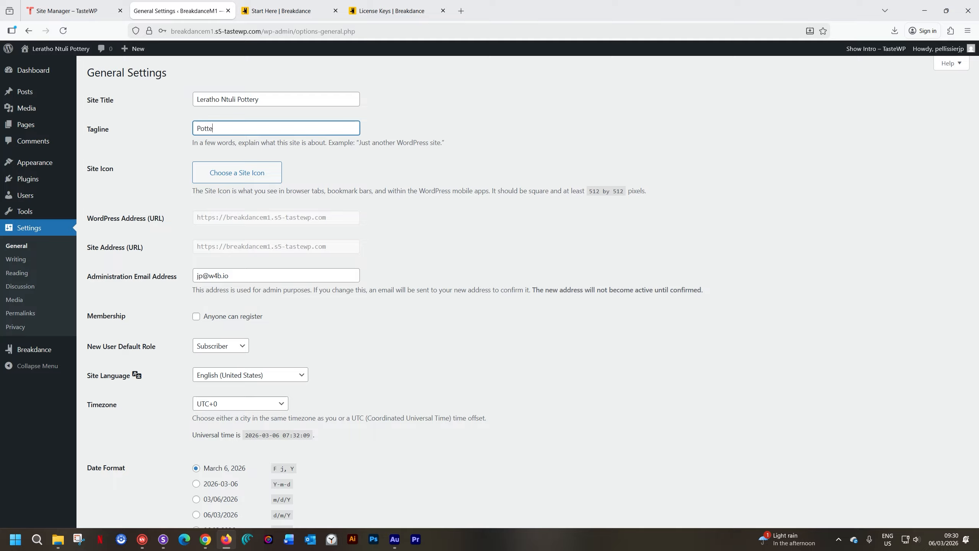
key(BackSpace)
key(BackSpace)
key(BackSpace)
key(BackSpace)
text(Made to Order and Workshops)
Upload 00 _ Favicon.png from Downloads > Pottery - Module 1 into the site icon picker.
click(271, 174)
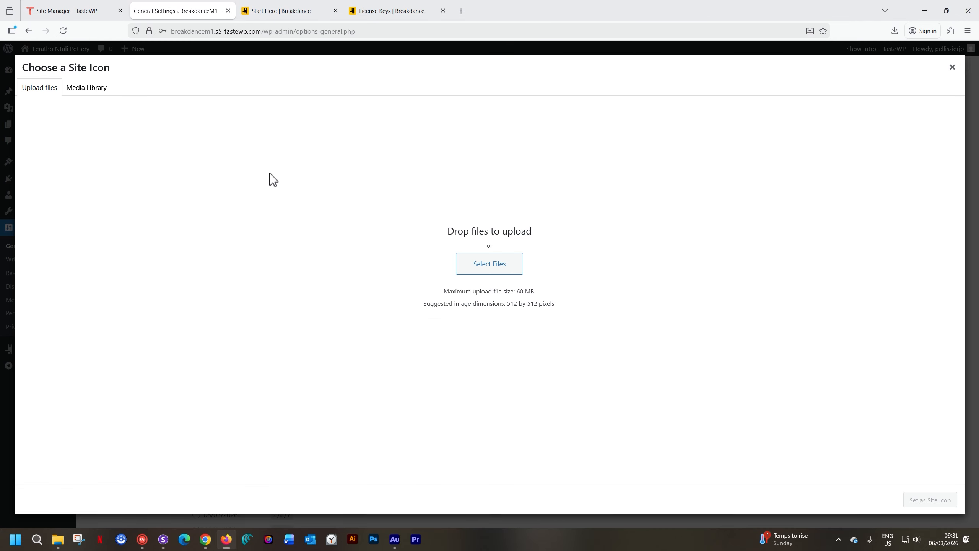
mouse_move(58, 539)
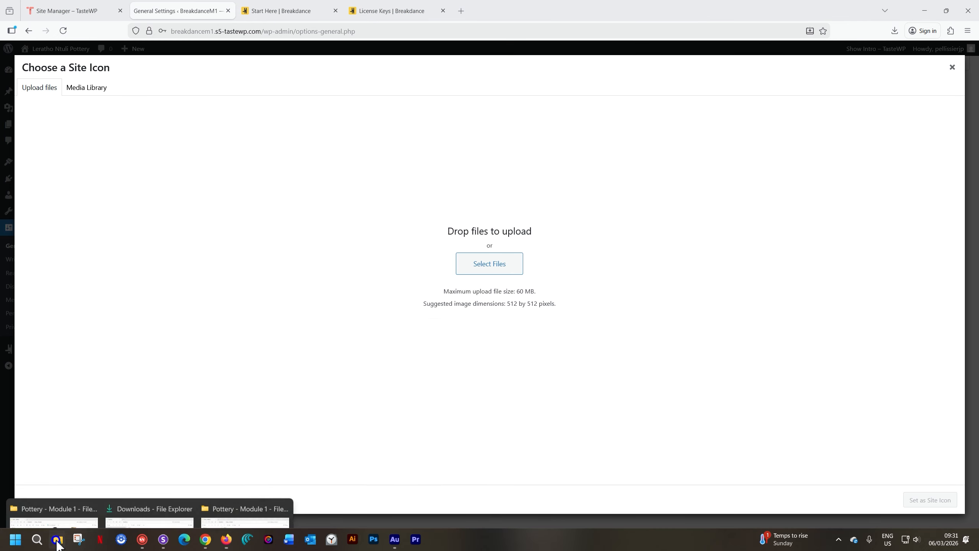
click(54, 486)
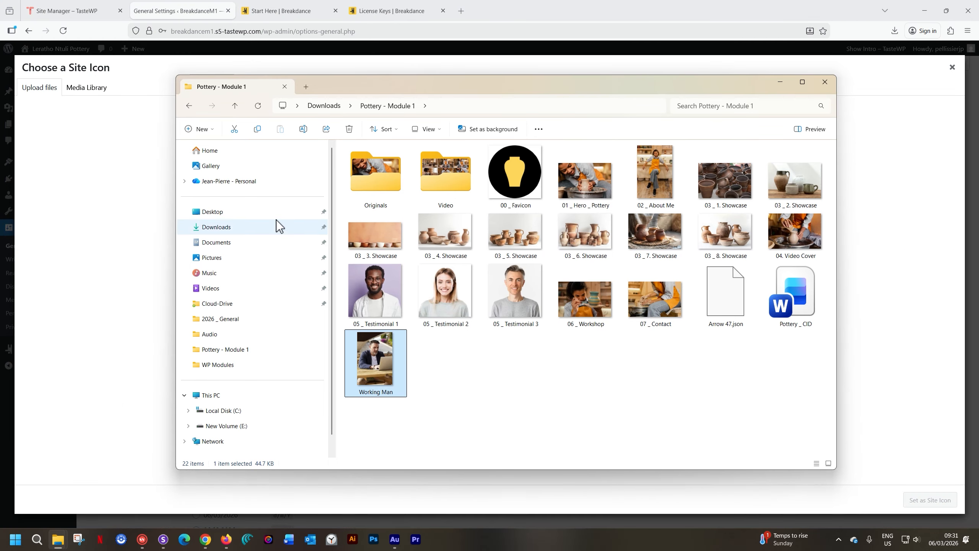
click(256, 228)
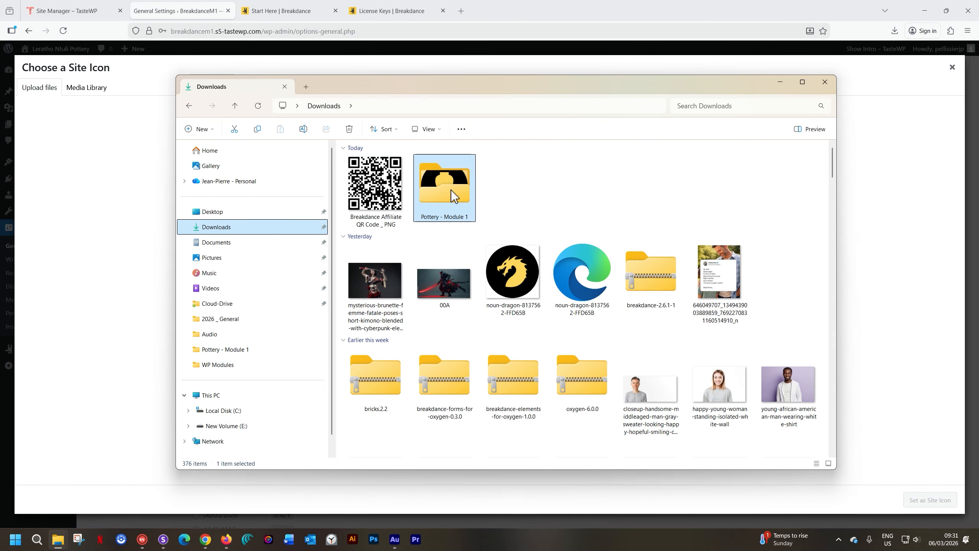
double_click(451, 190)
drag(516, 83, 576, 89)
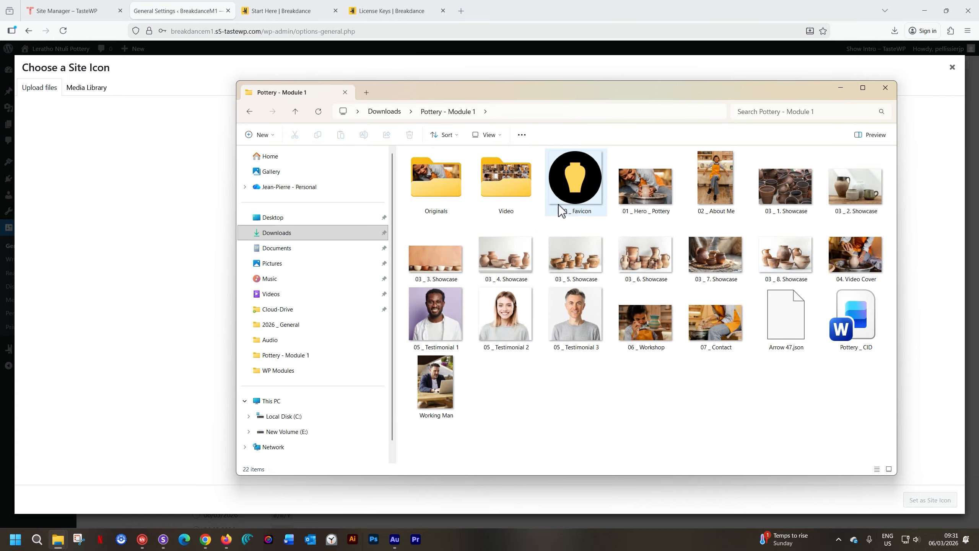
drag(585, 188, 194, 214)
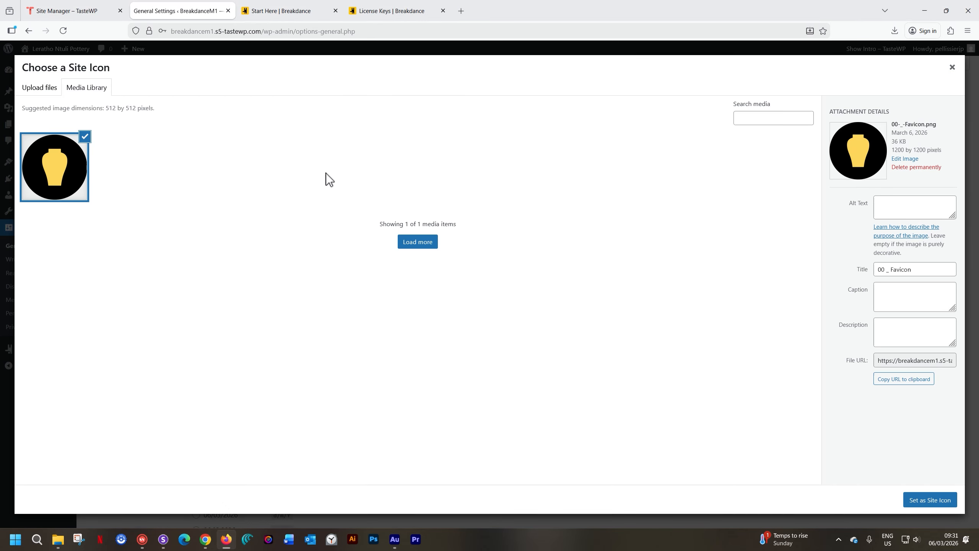
Use the uploaded vase image as the site icon and accept the crop.
click(919, 504)
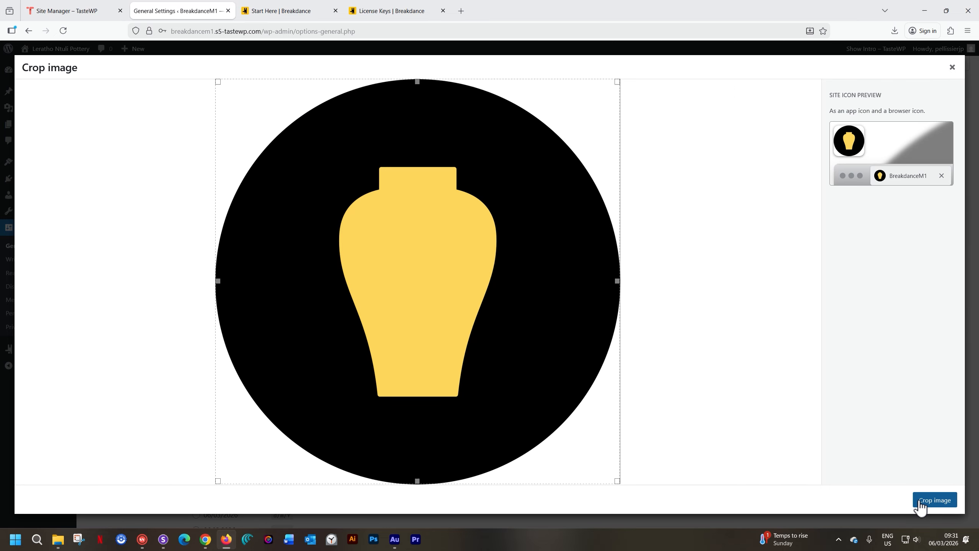
click(920, 501)
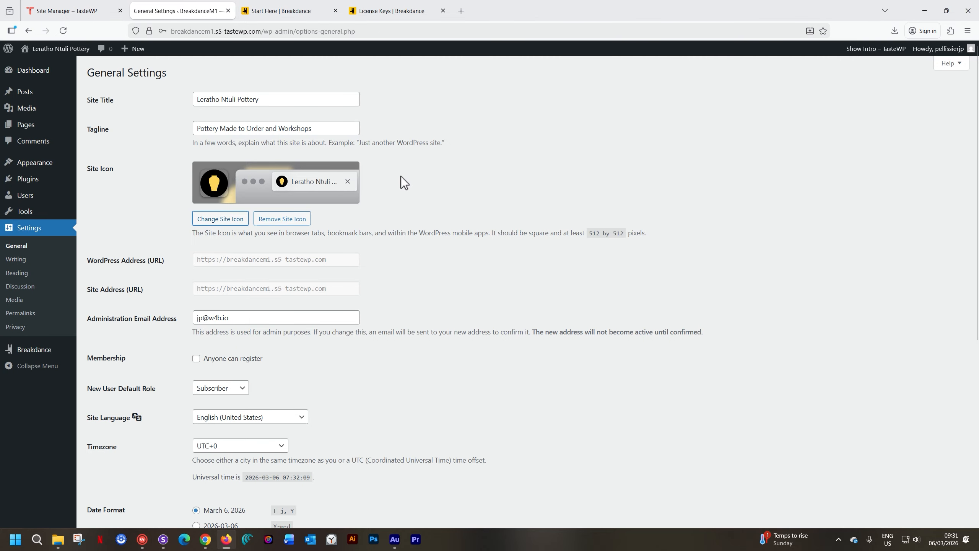
Set the Site Language to English (South Africa).
scroll(401, 176, down, 5)
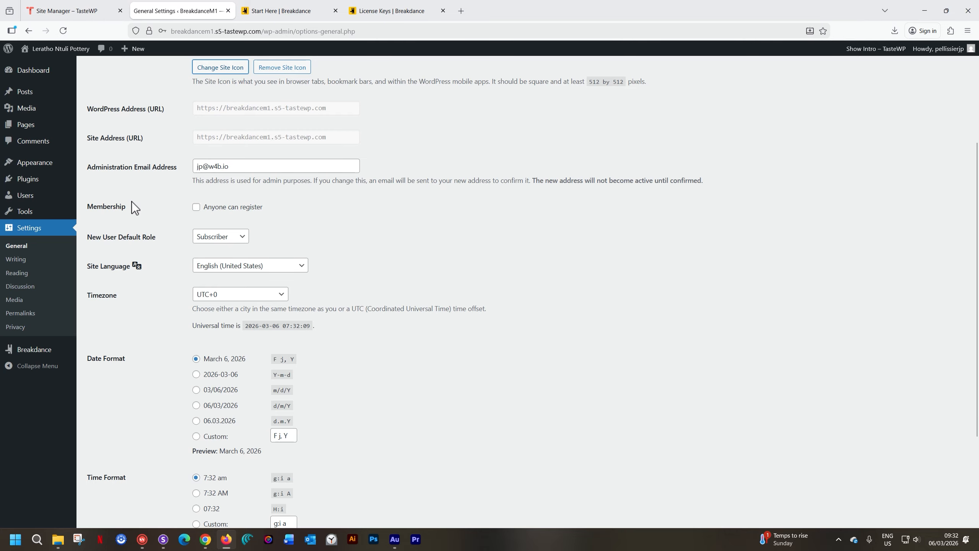
click(238, 265)
scroll(241, 320, down, 8)
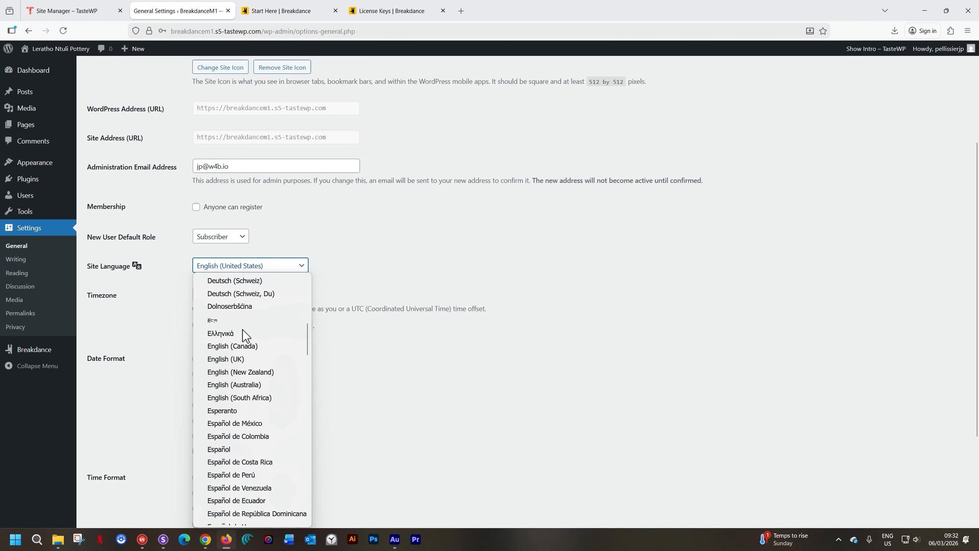
click(250, 397)
click(338, 264)
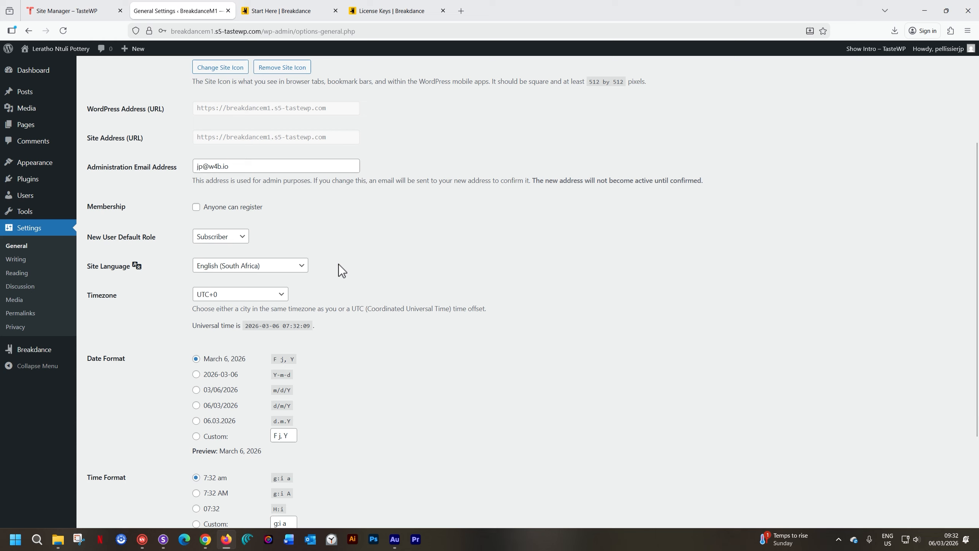
Set the Timezone to UTC+2.
click(281, 294)
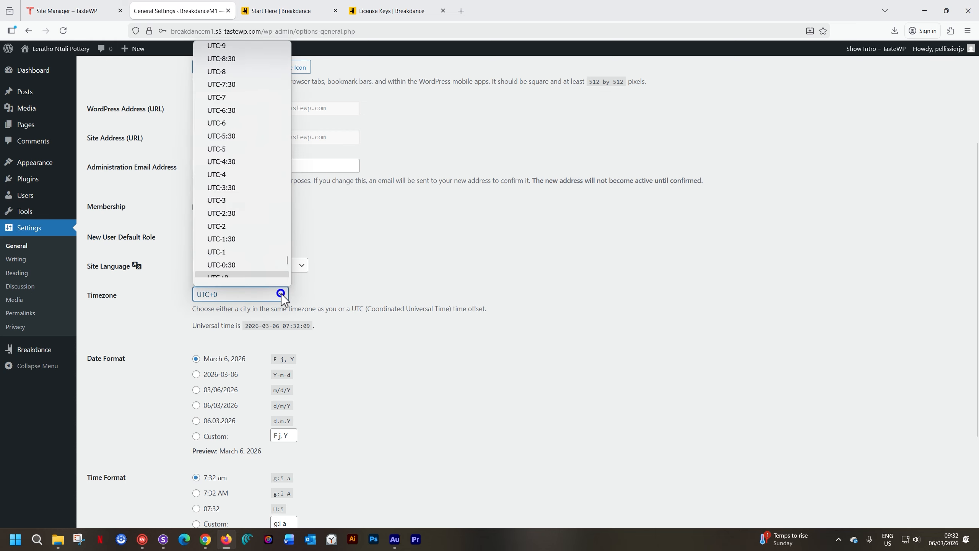
scroll(277, 194, down, 2)
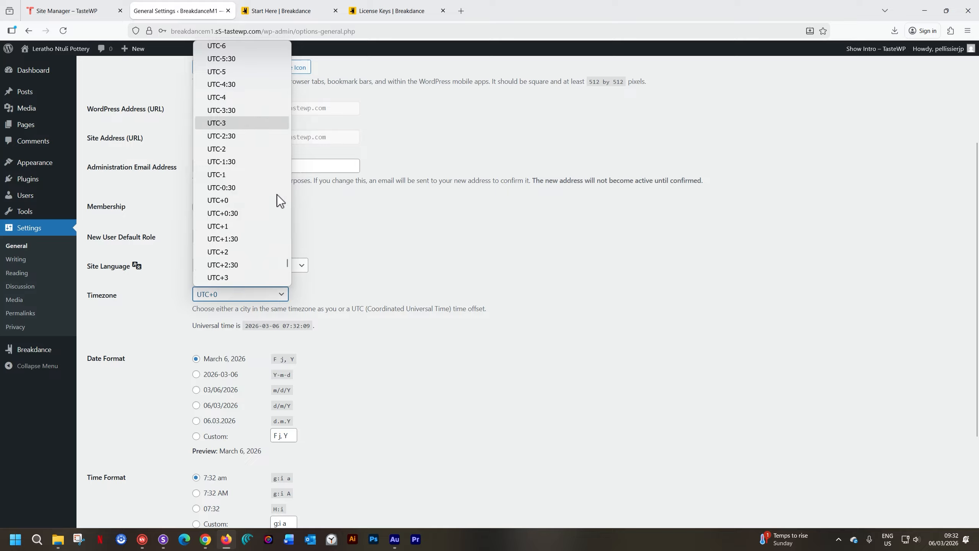
click(259, 250)
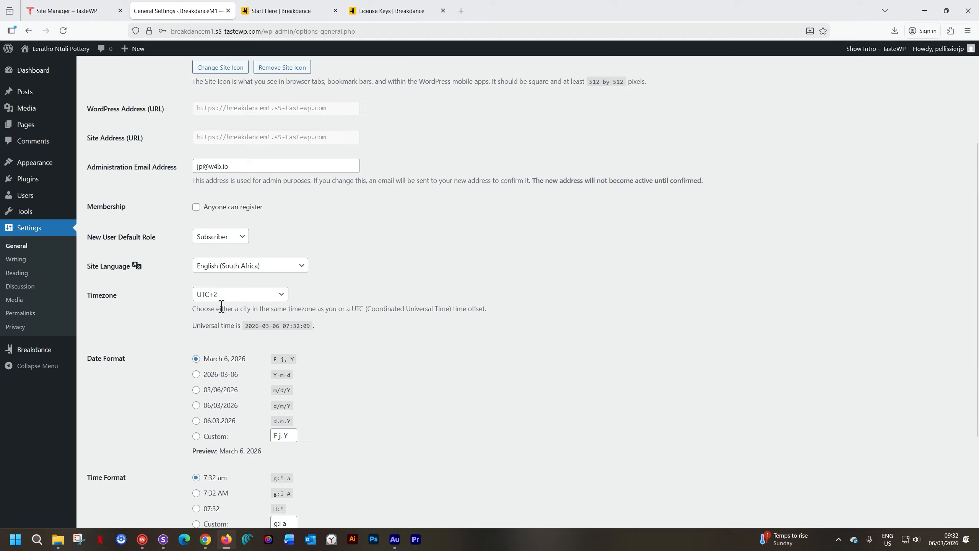
click(366, 297)
scroll(378, 271, down, 3)
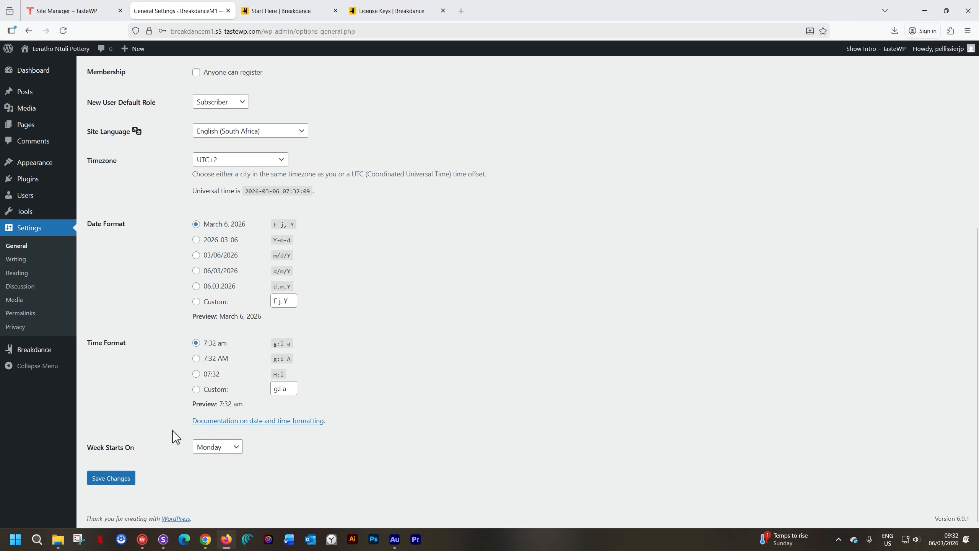
Save the general settings, preview the live site, then go to Appearance > Themes.
click(129, 480)
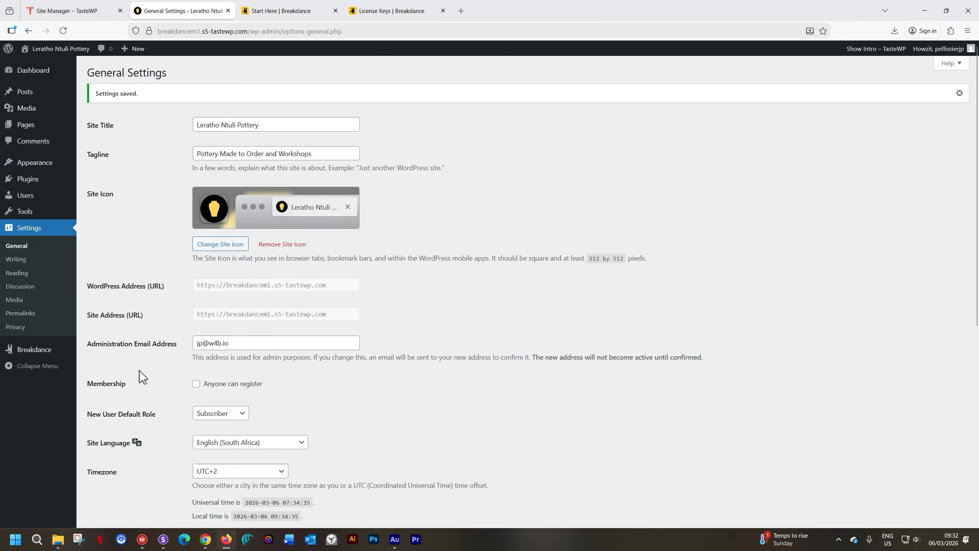
click(49, 50)
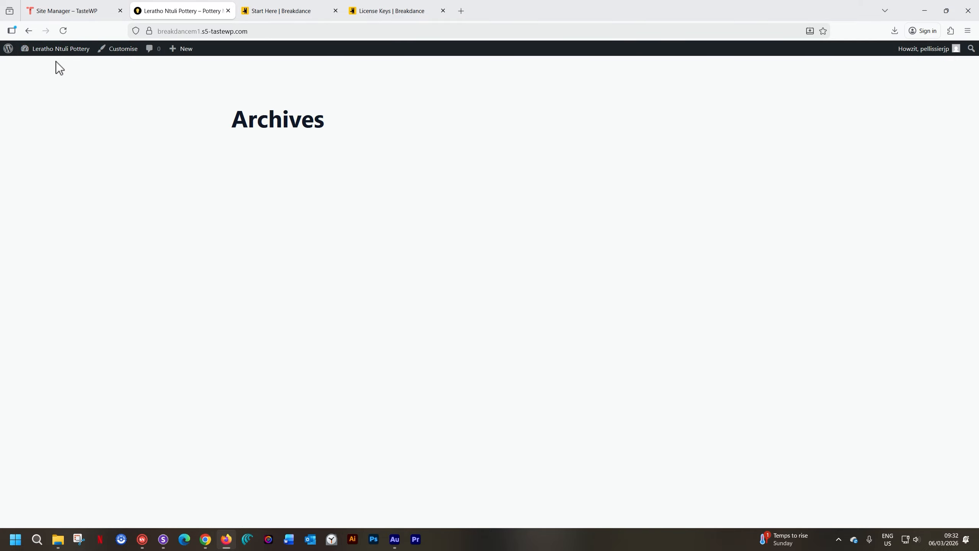
click(63, 53)
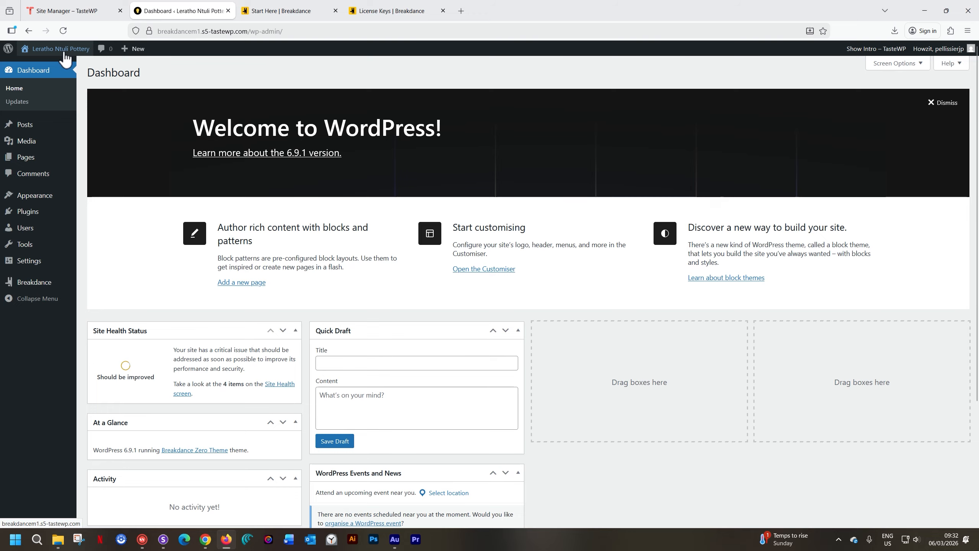
mouse_move(43, 203)
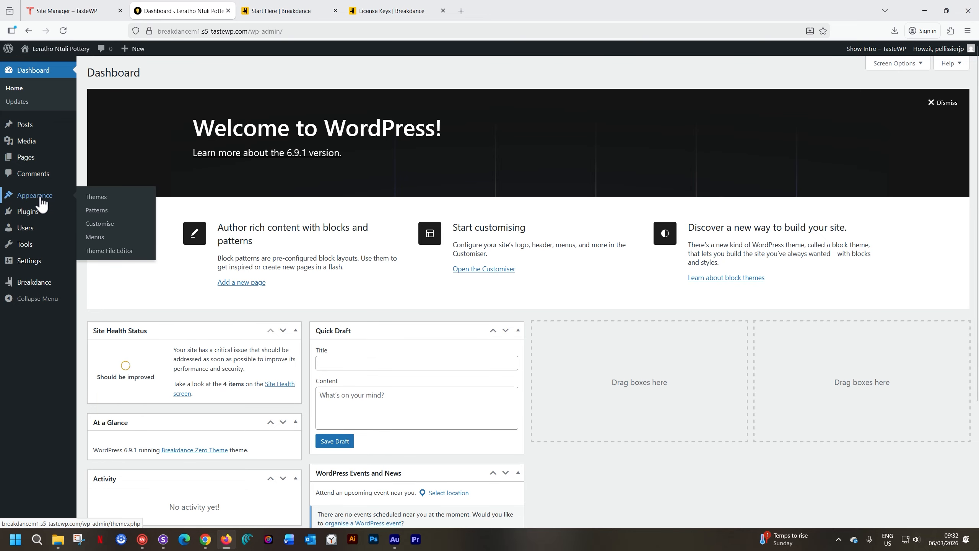
click(97, 198)
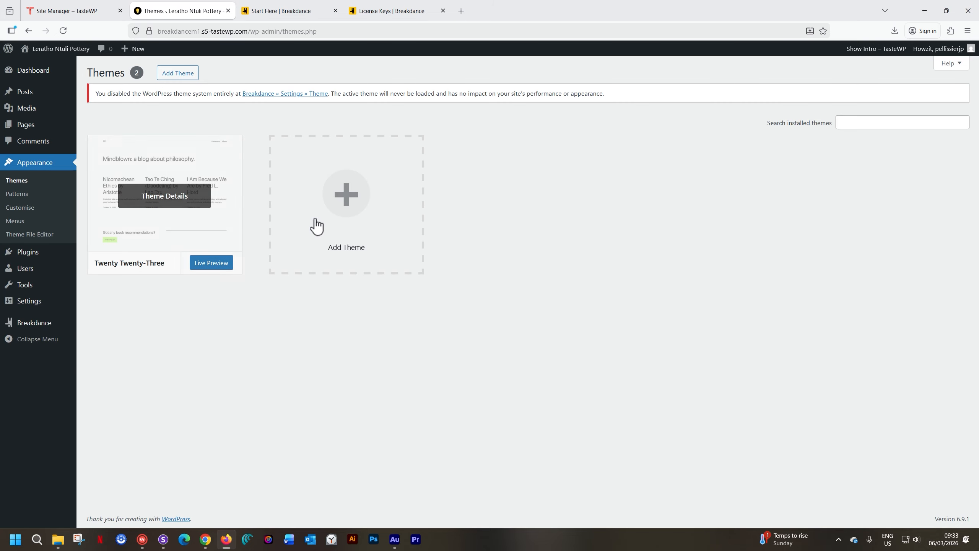
View the Twenty Twenty-Three theme details, then close the details modal.
mouse_move(201, 213)
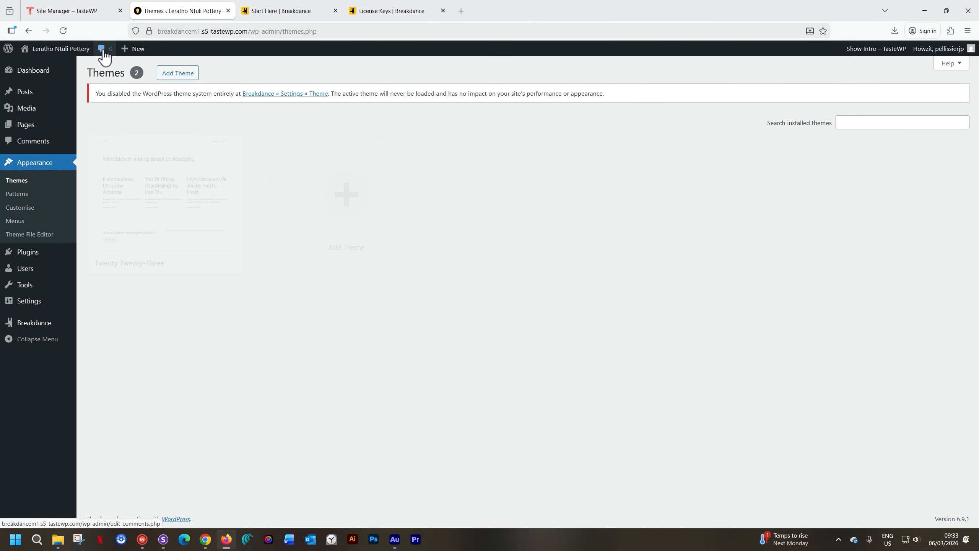
mouse_move(131, 201)
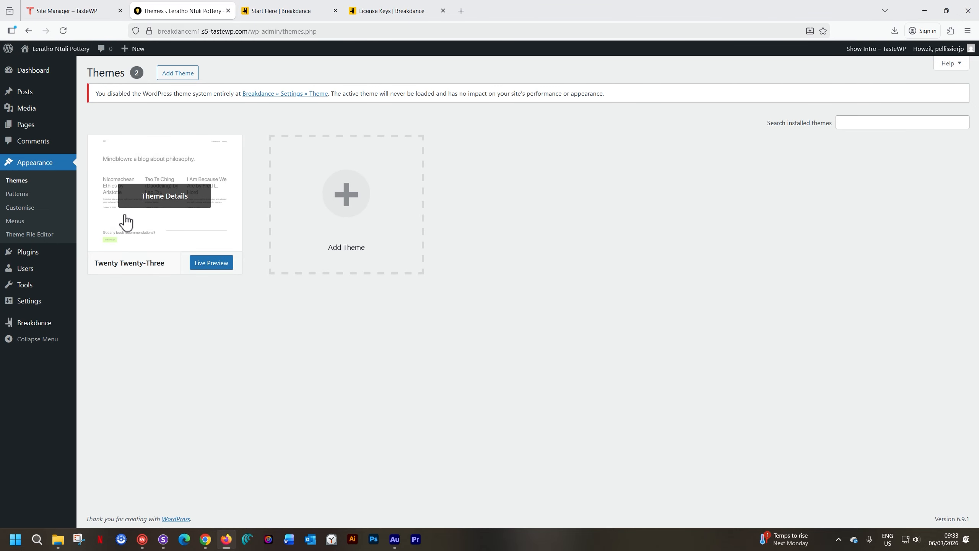
click(126, 222)
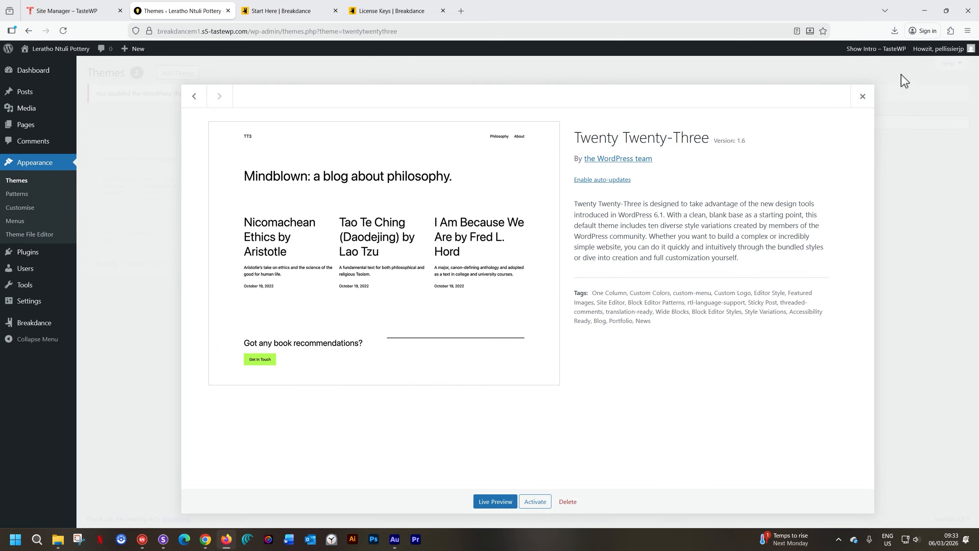
click(863, 99)
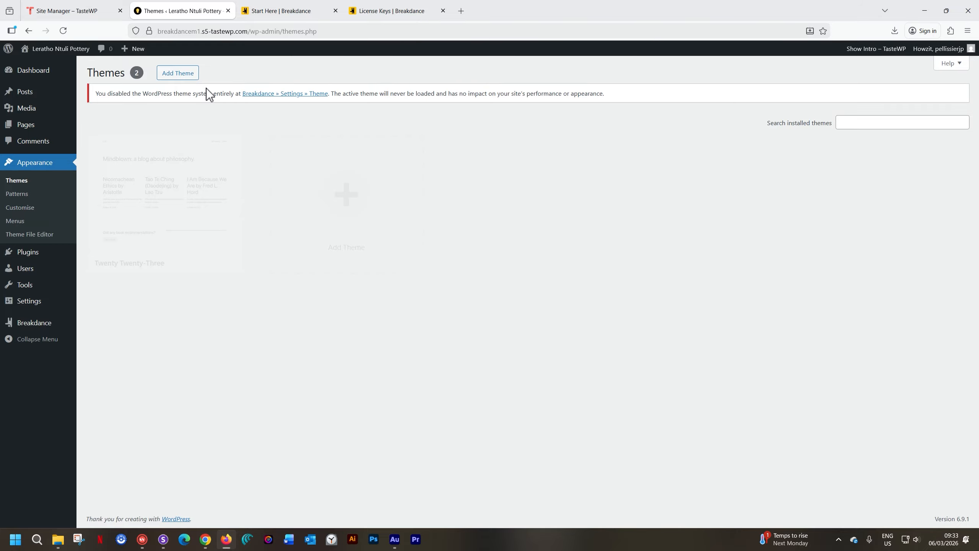